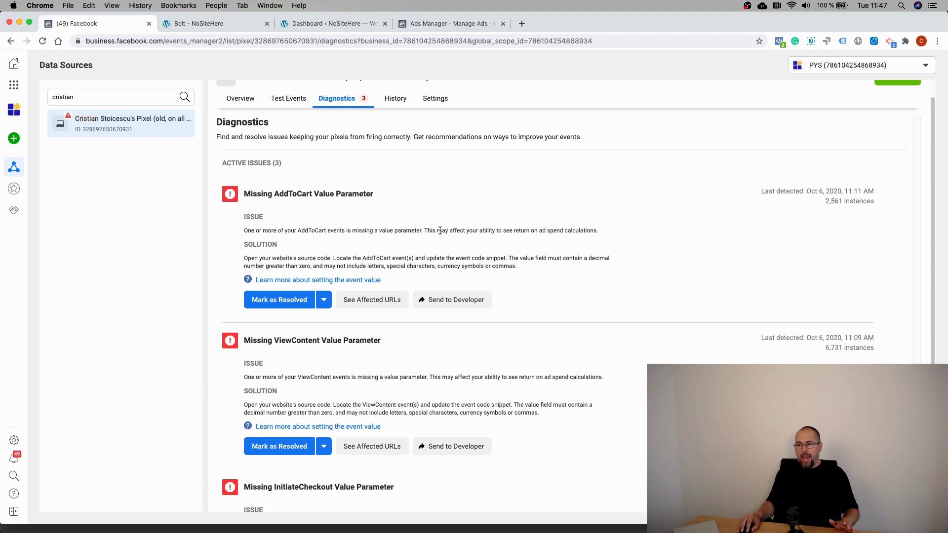
# Review the AddToCart warning in Diagnostics, then switch to the Belt – NoSiteHere product page tab
pyautogui.doubleClick(437, 230)
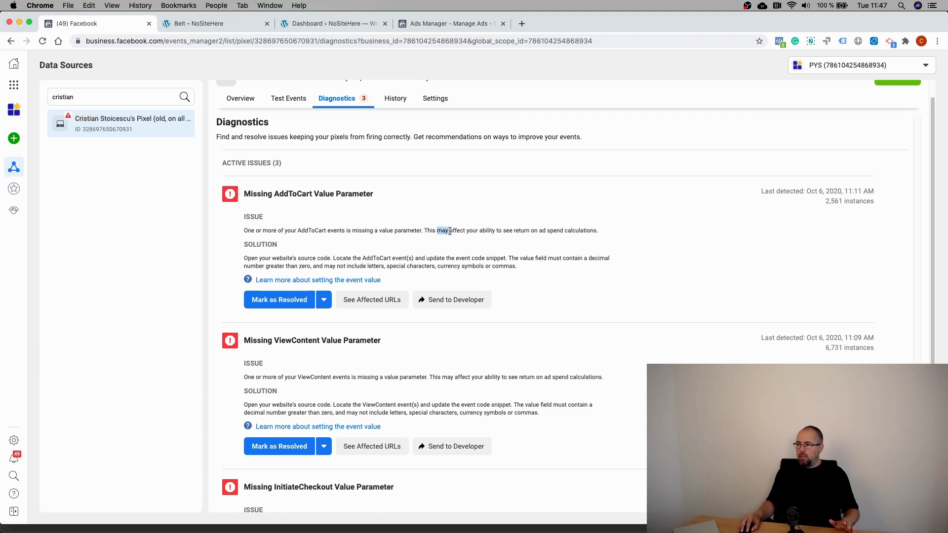
pyautogui.click(453, 241)
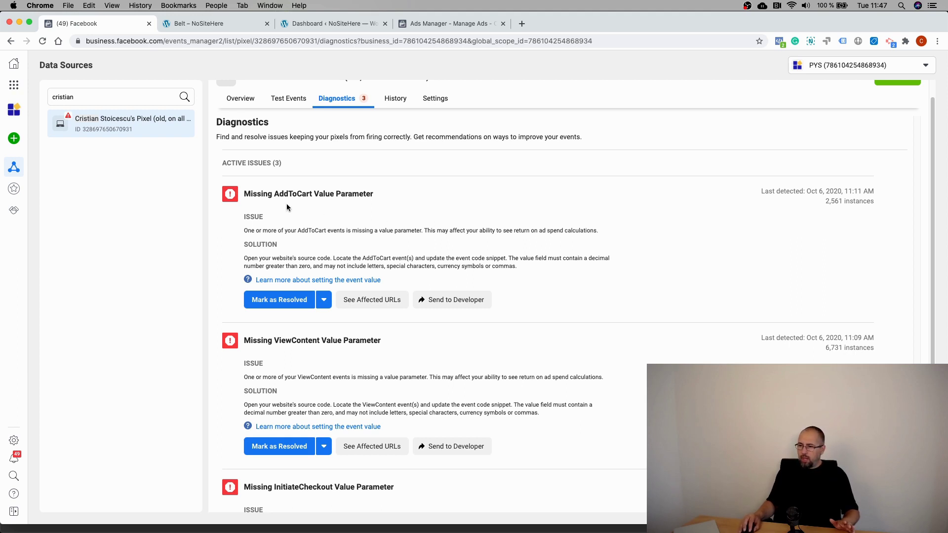
pyautogui.scroll(-3, 370, 365)
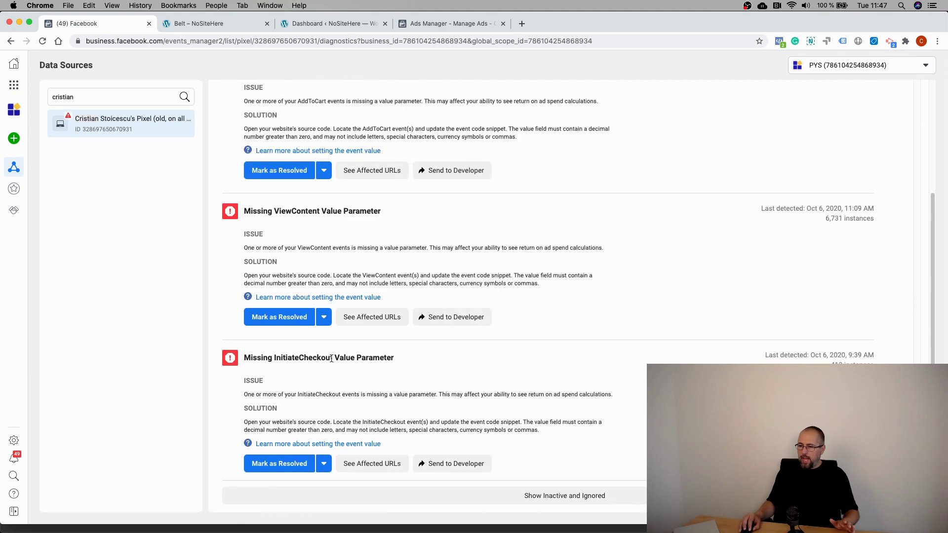
pyautogui.scroll(3, 480, 377)
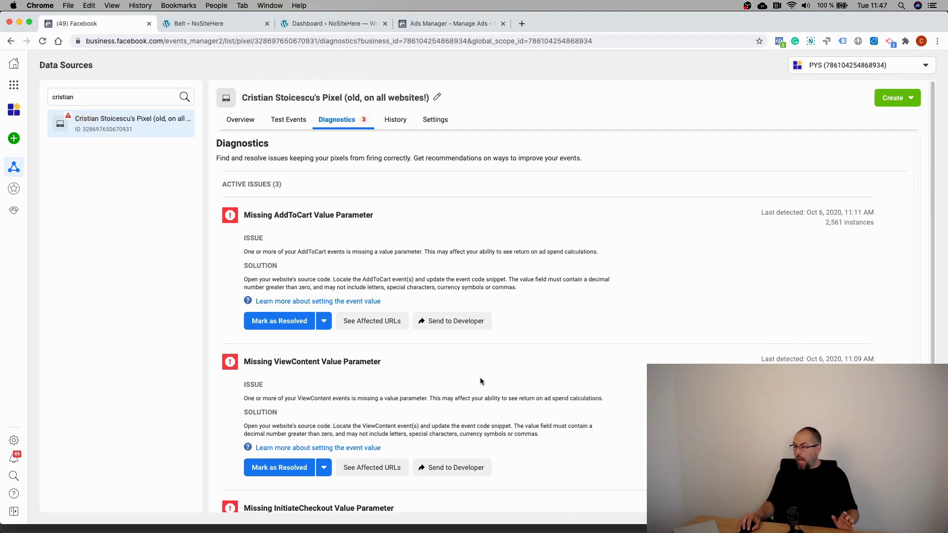
pyautogui.scroll(-1, 481, 381)
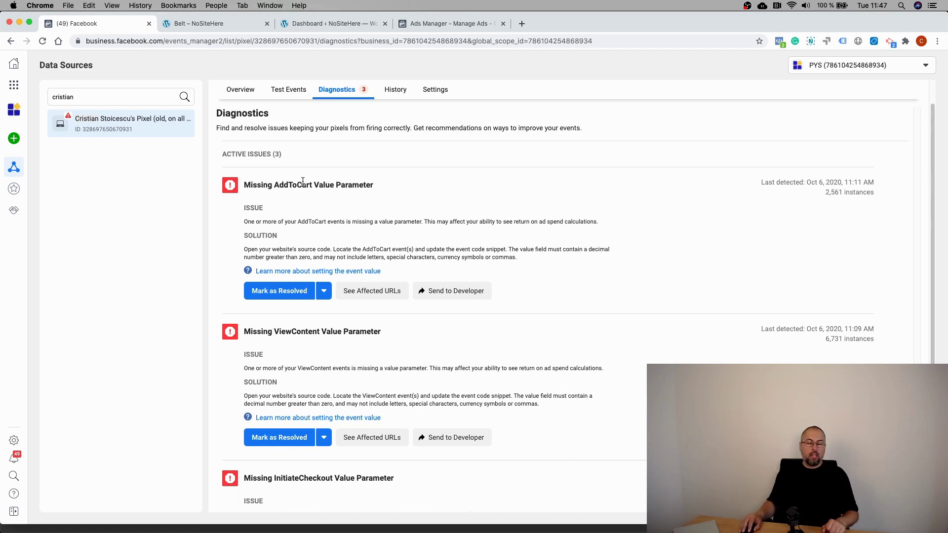
pyautogui.click(227, 25)
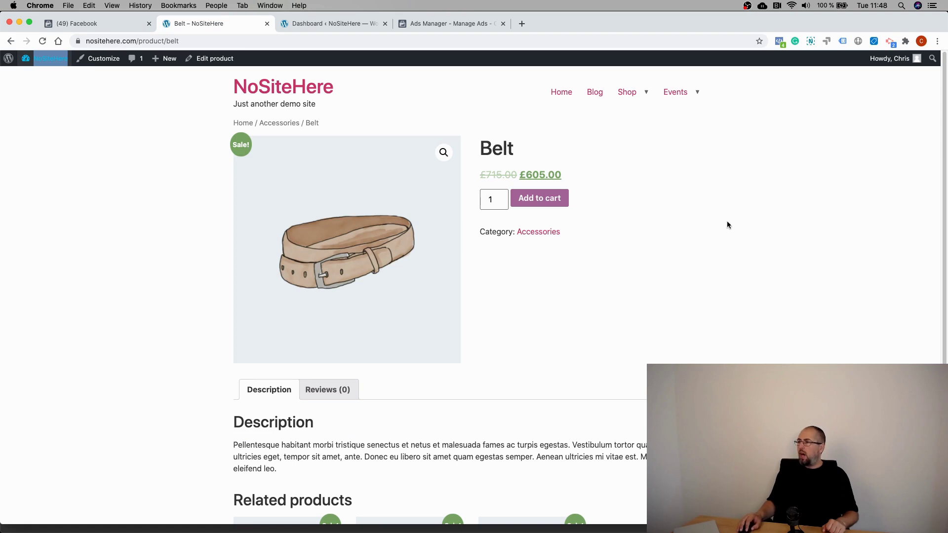
pyautogui.click(779, 42)
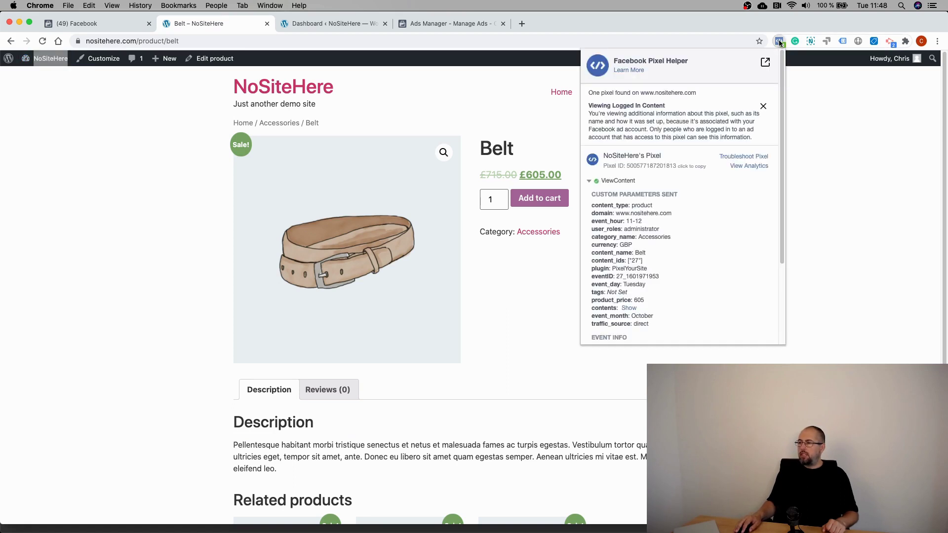
pyautogui.click(779, 42)
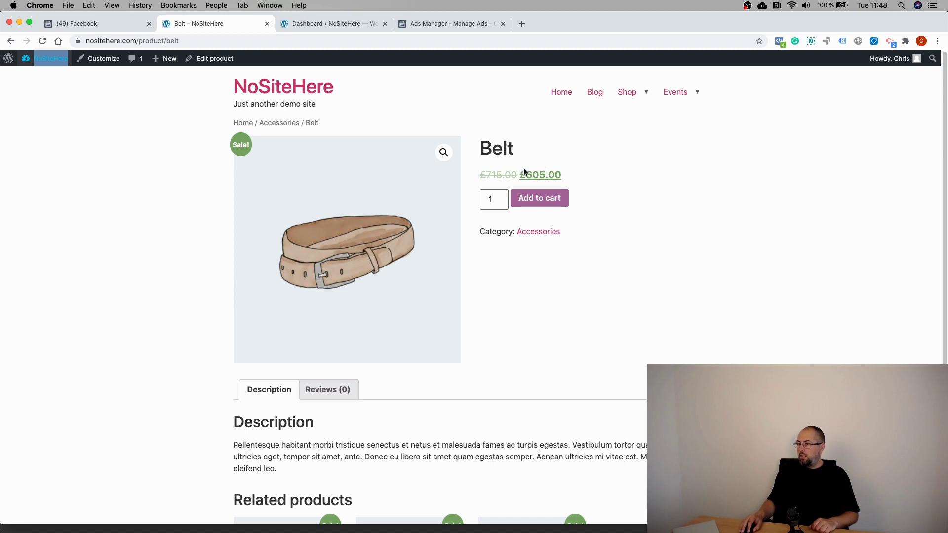
# View the Belt product page, on sale at £605.00, reduced from £715.00
pyautogui.moveTo(380, 237)
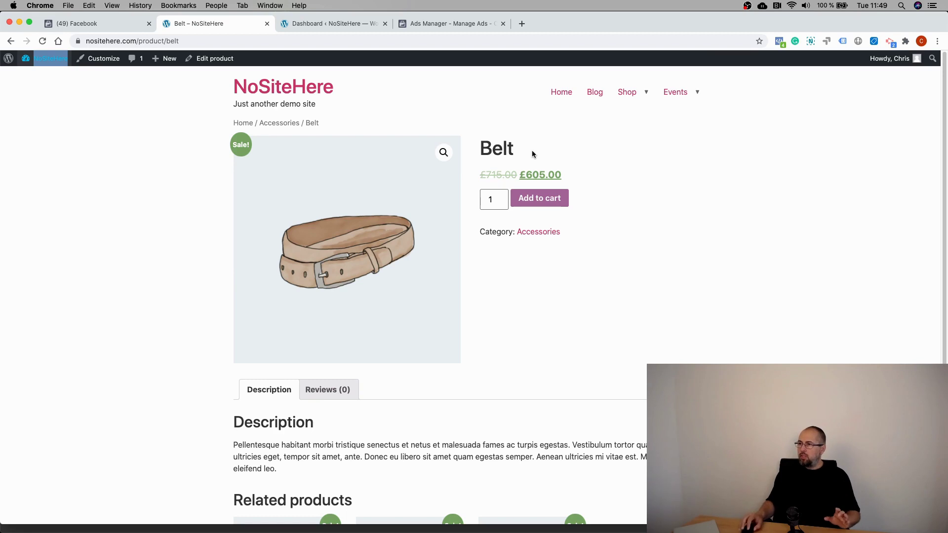
# Switch to the Ads Manager campaigns and choose Customize Columns from the Columns: Performance menu
pyautogui.click(456, 25)
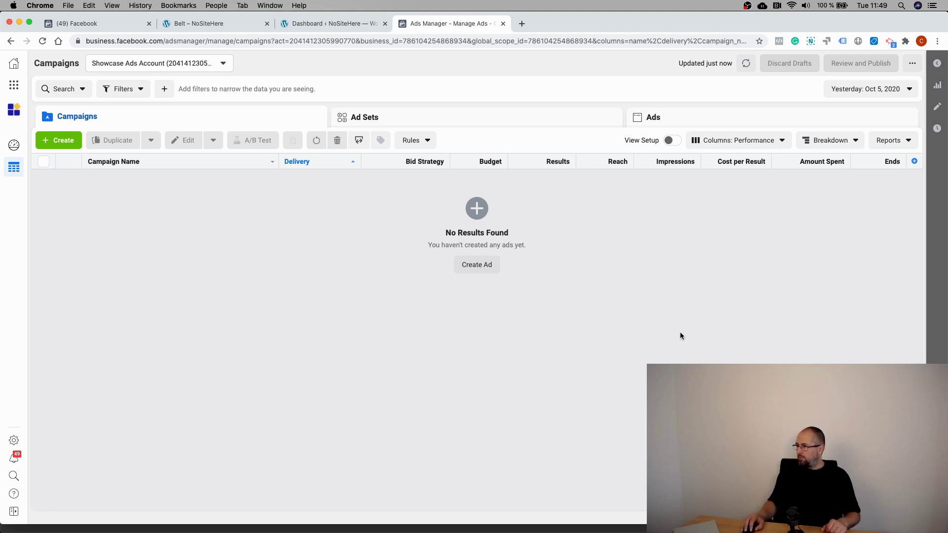
pyautogui.click(730, 144)
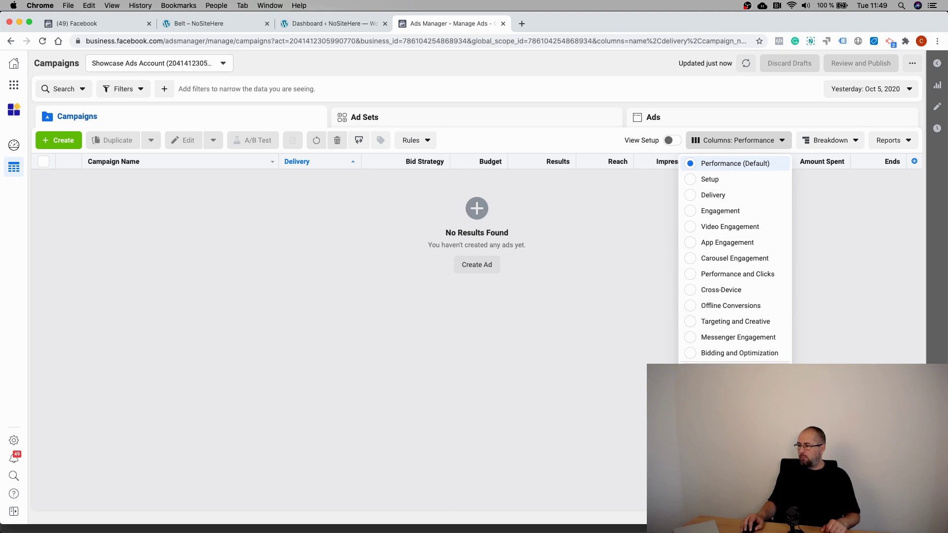
pyautogui.click(726, 372)
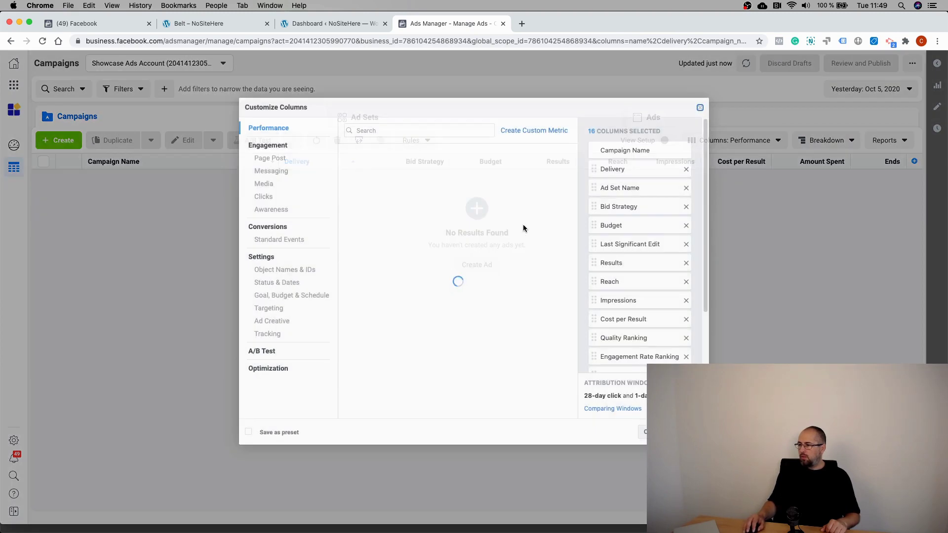
# Search 'purc' and add Purchase ROAS Total plus Purchases Total, Unique, Value, Cost and Unique Cost
pyautogui.click(433, 129)
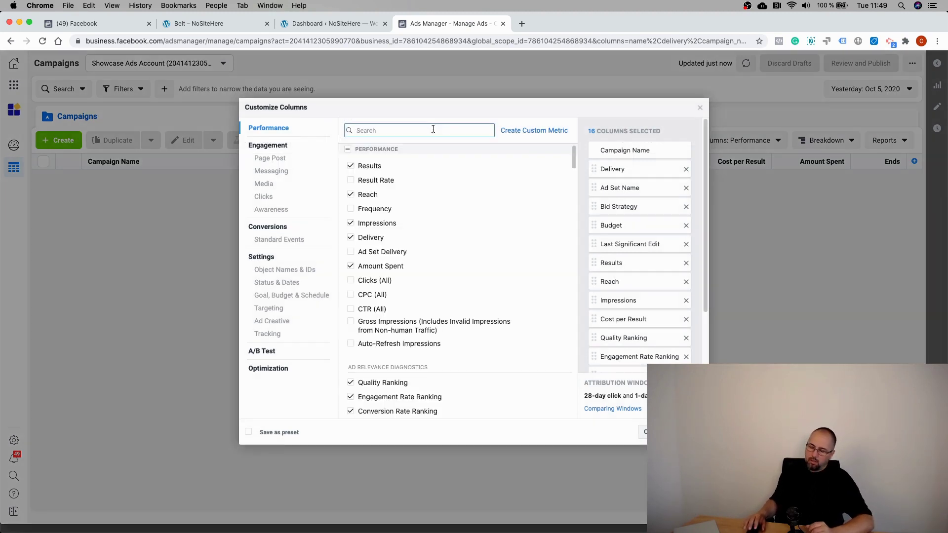
pyautogui.write('purc')
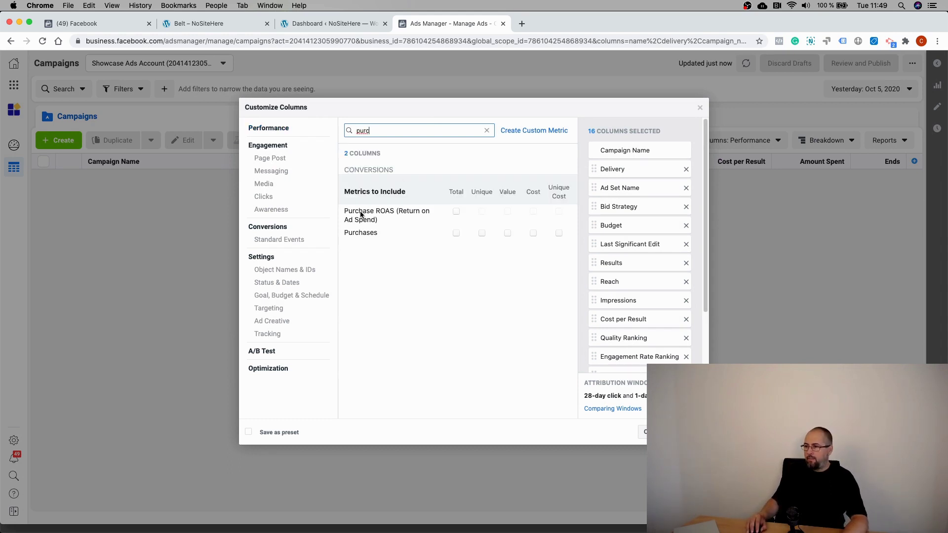
pyautogui.click(456, 212)
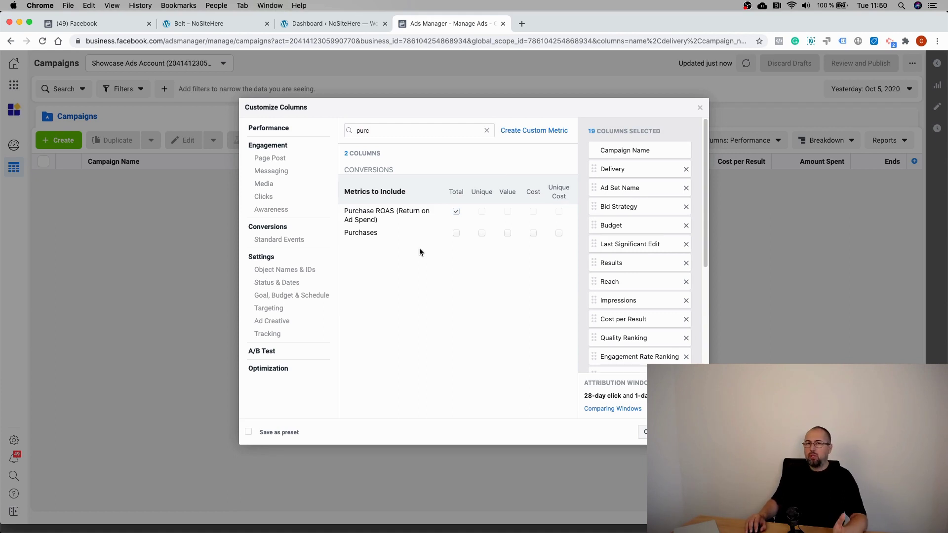
pyautogui.click(457, 236)
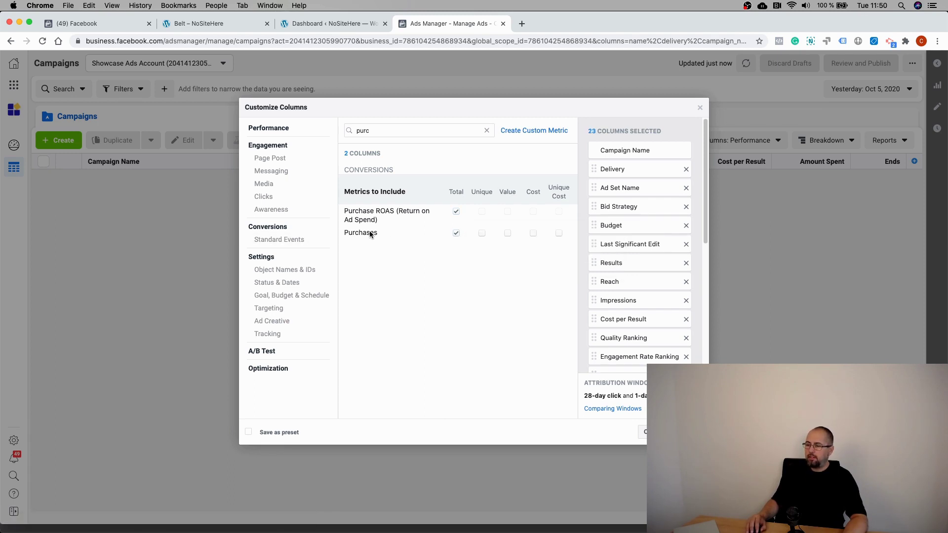
pyautogui.click(481, 233)
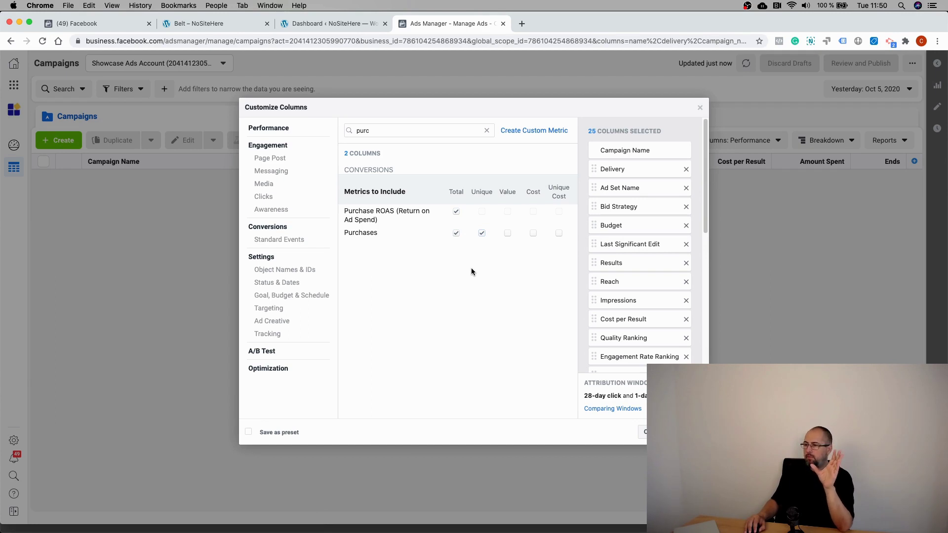
pyautogui.click(507, 233)
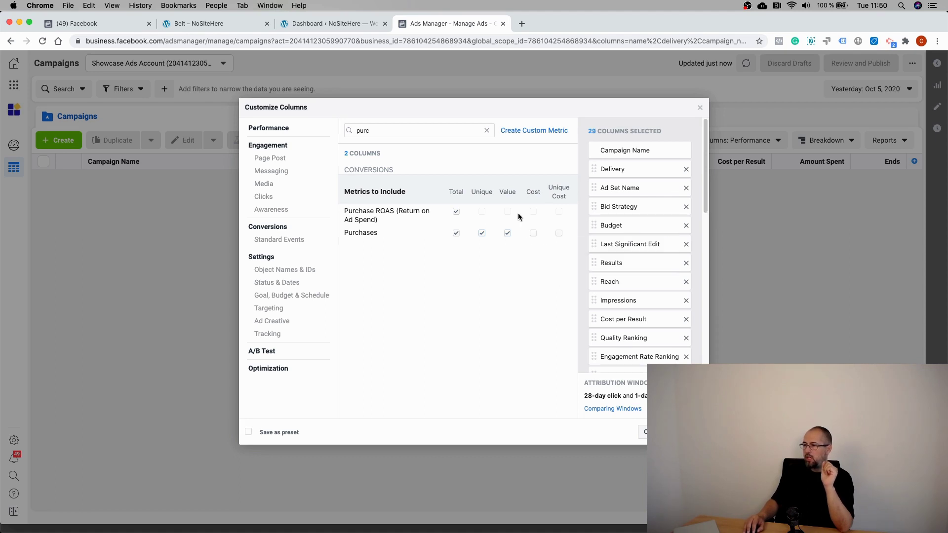
pyautogui.click(533, 233)
pyautogui.click(559, 233)
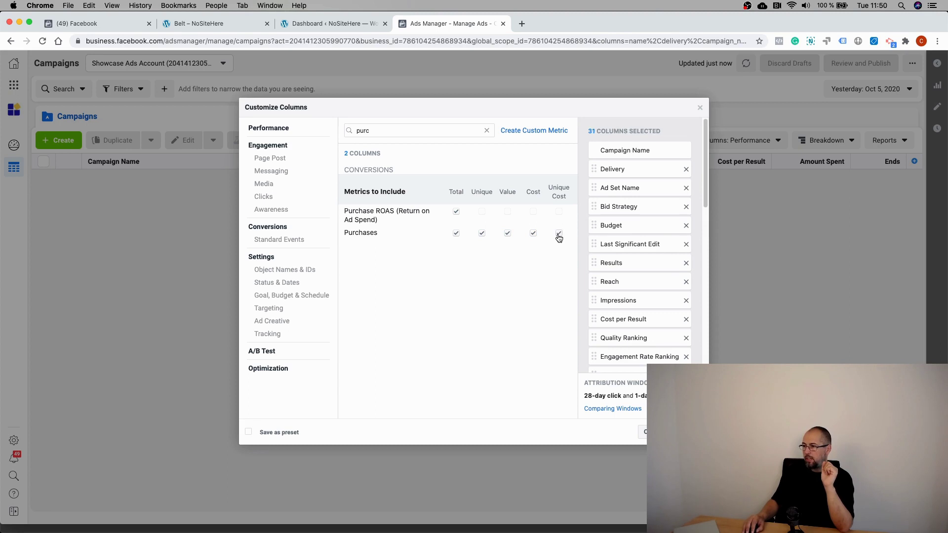
# Move Purchases Conversion Value and Purchases up after Campaign Name, then apply the columns
pyautogui.moveTo(706, 176); pyautogui.dragTo(707, 356)
pyautogui.moveTo(594, 223); pyautogui.dragTo(593, 172)
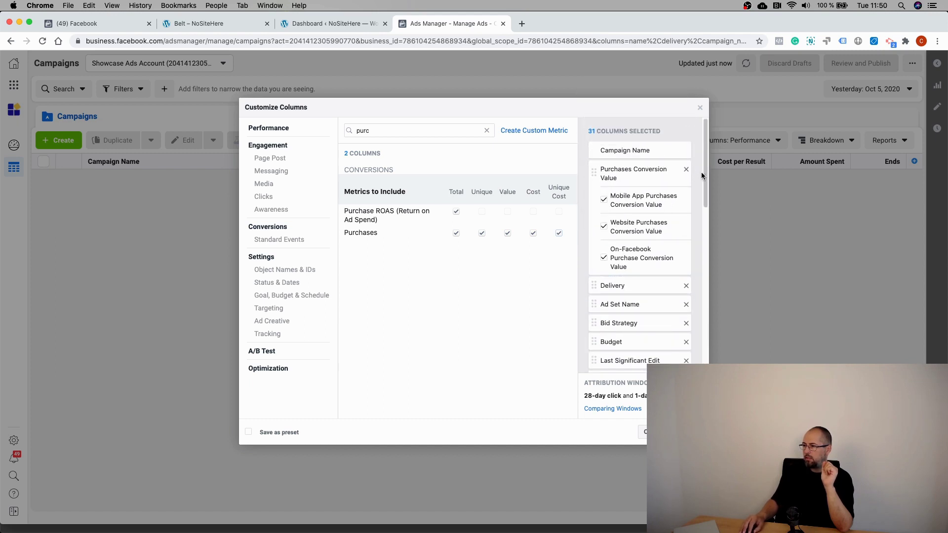
pyautogui.moveTo(705, 172); pyautogui.dragTo(707, 351)
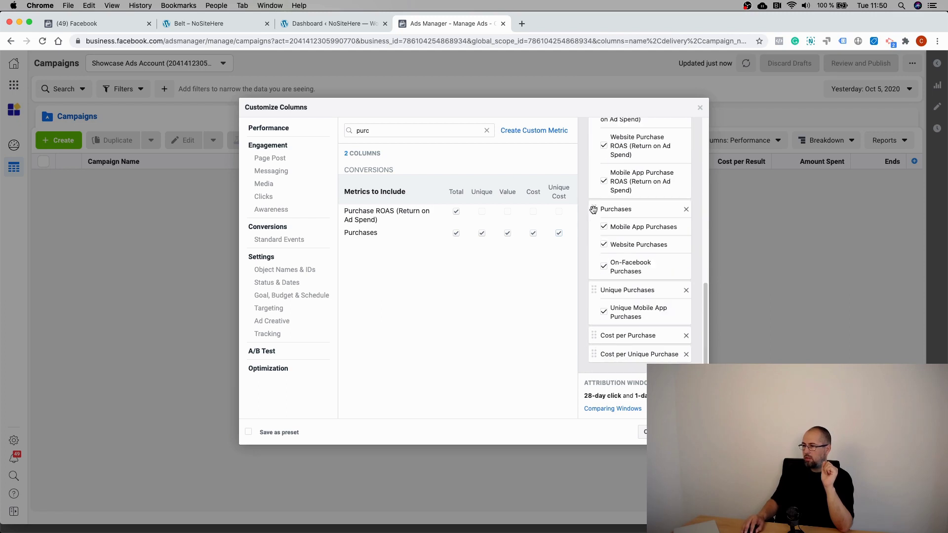
pyautogui.moveTo(598, 209); pyautogui.dragTo(594, 148)
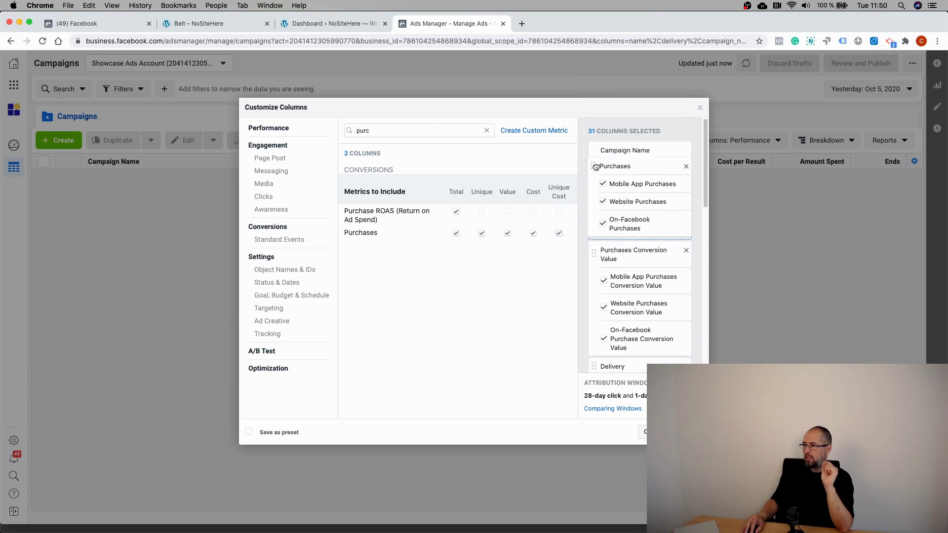
pyautogui.click(689, 432)
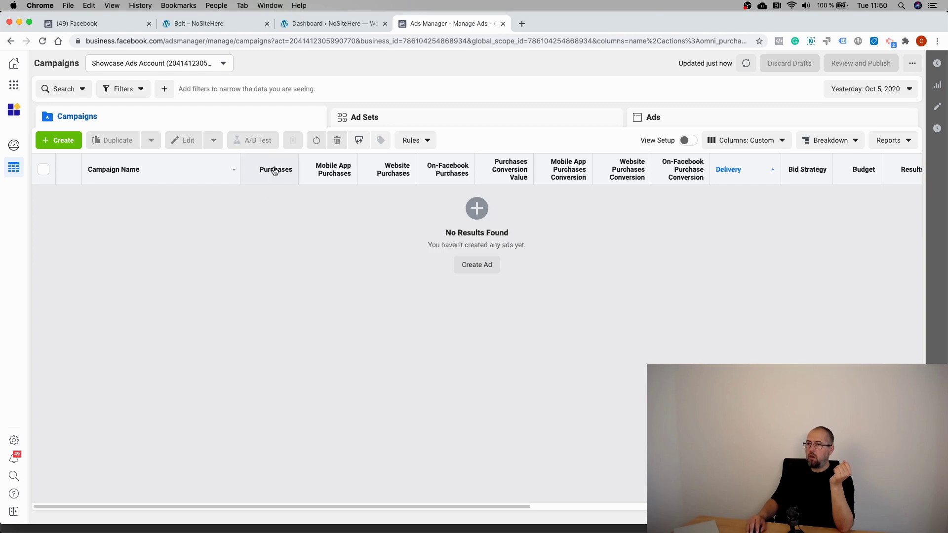
pyautogui.moveTo(273, 171)
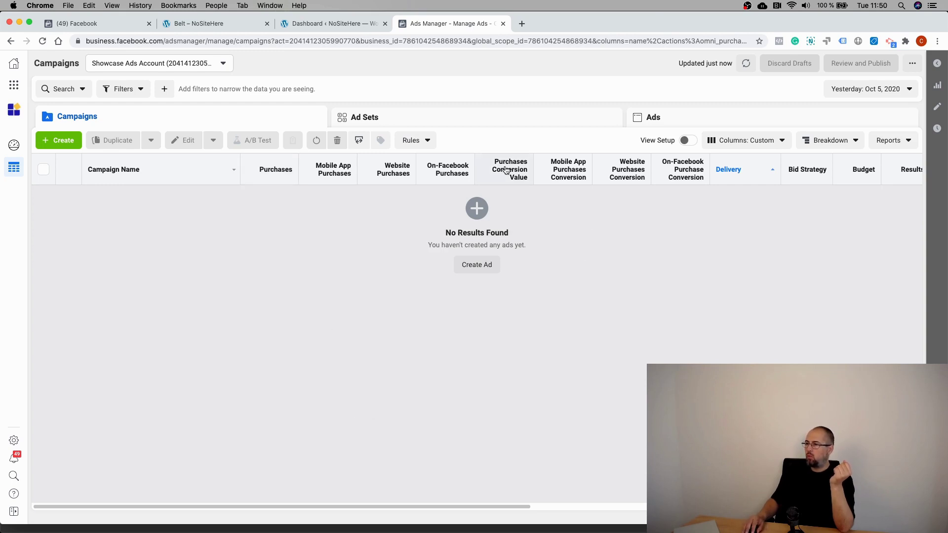
pyautogui.moveTo(506, 170)
pyautogui.moveTo(460, 508); pyautogui.dragTo(787, 507)
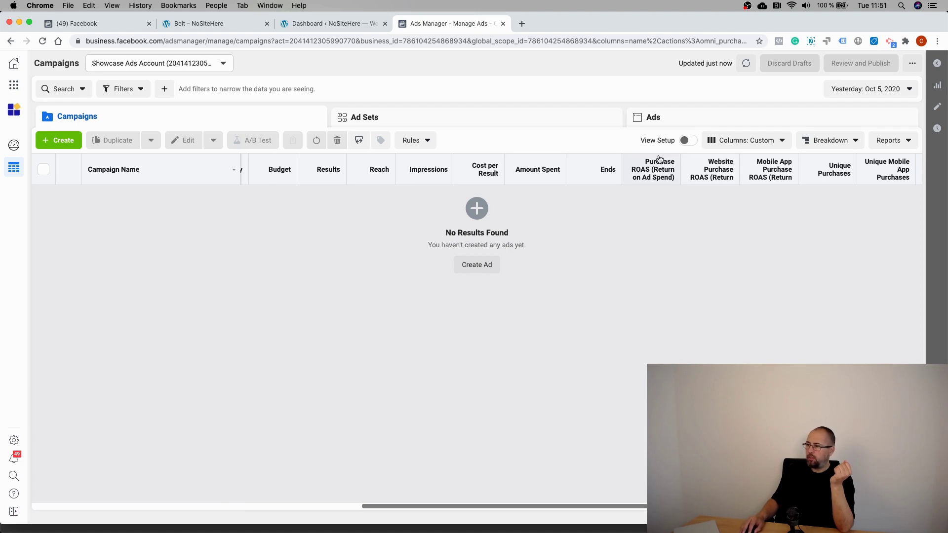
pyautogui.moveTo(662, 178)
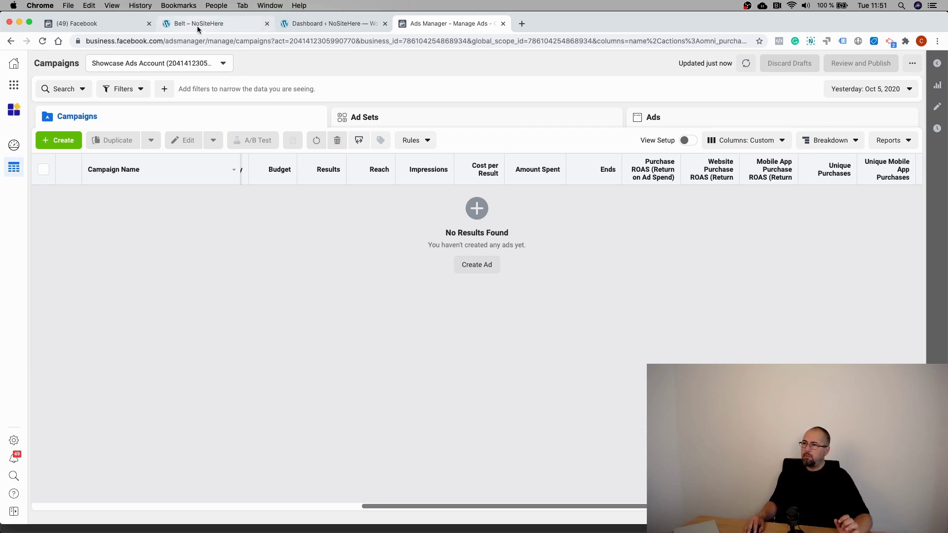
# Check the missing value warnings in Events Manager Diagnostics, then go to the WordPress dashboard
pyautogui.click(118, 25)
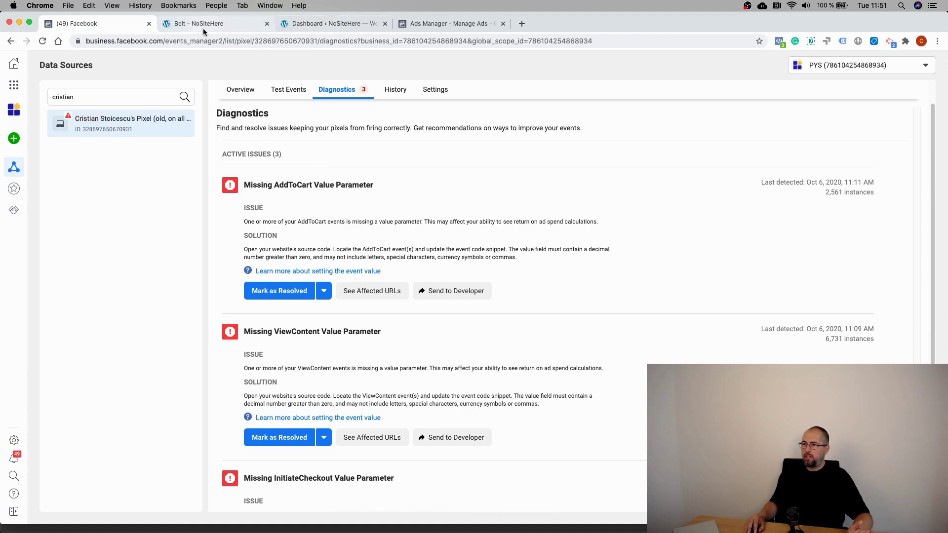
pyautogui.click(315, 28)
# Go to the WooCommerce tab of the PixelYourSite dashboard
pyautogui.scroll(-3, 318, 171)
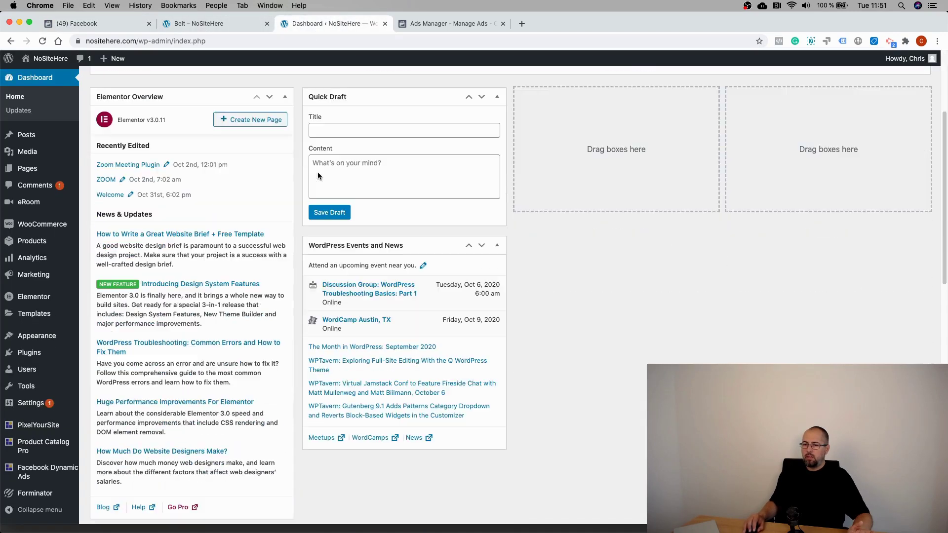
pyautogui.moveTo(44, 430)
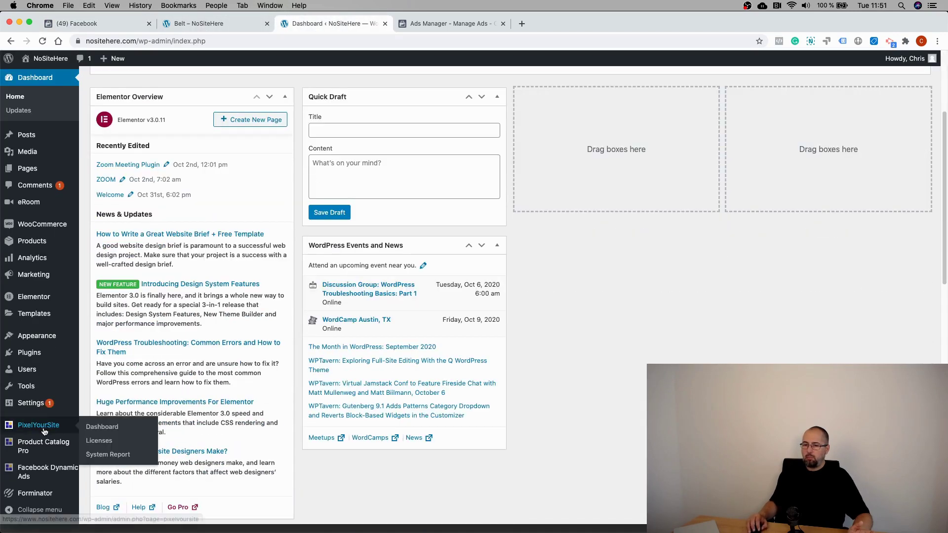
pyautogui.click(104, 427)
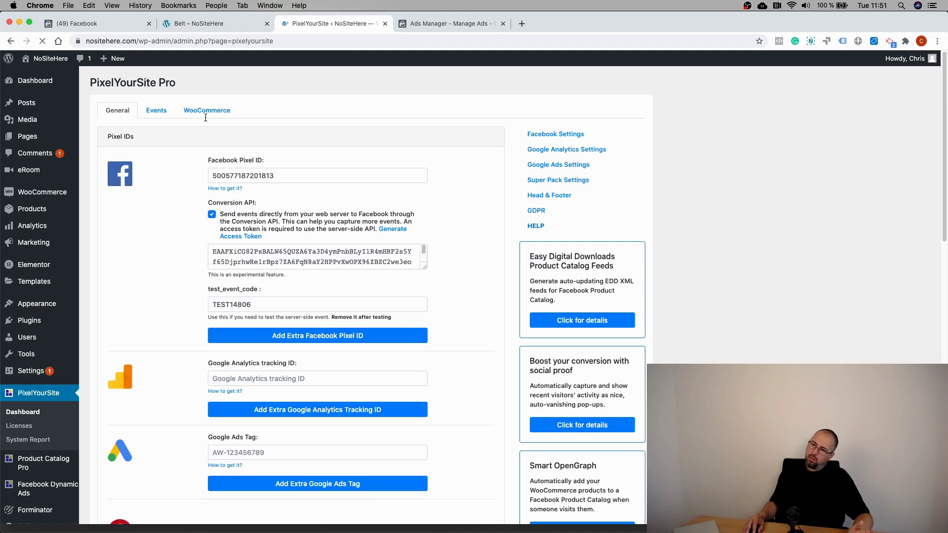
pyautogui.click(205, 116)
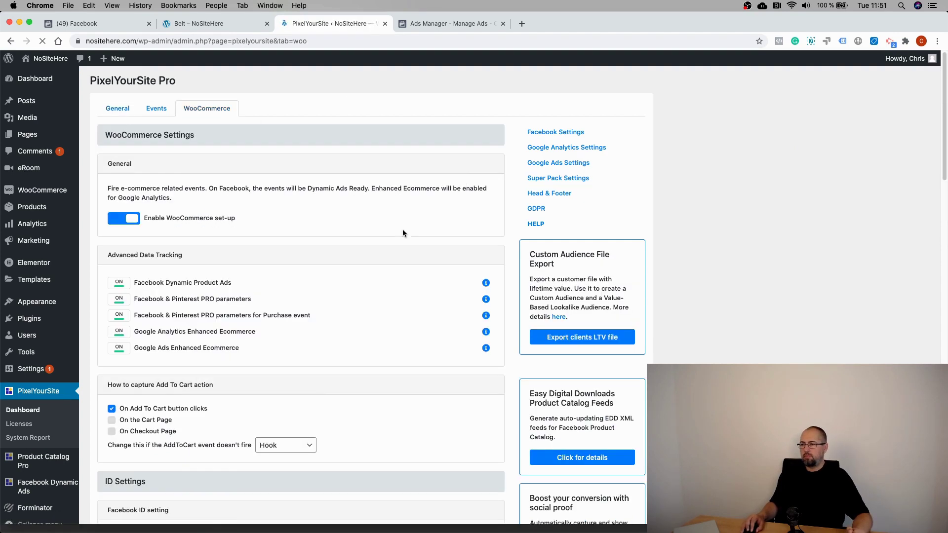
# Expand Track the Checkout Page and switch on its event value for Facebook and Pinterest
pyautogui.scroll(-20, 403, 233)
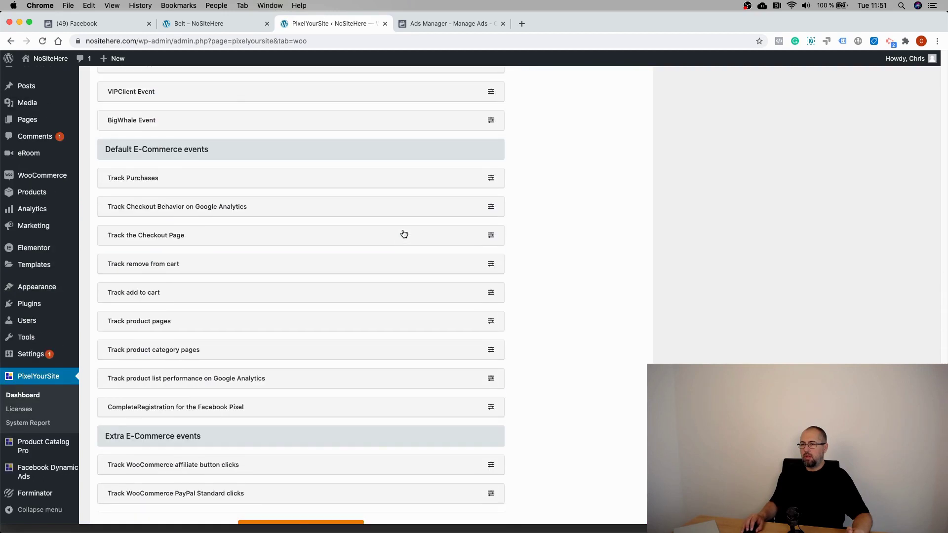
pyautogui.scroll(-1, 402, 232)
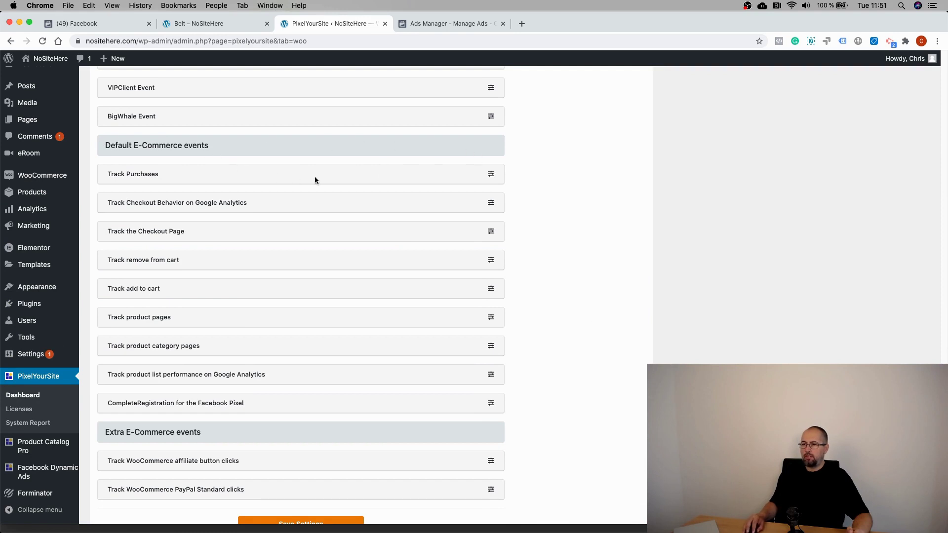
pyautogui.click(490, 176)
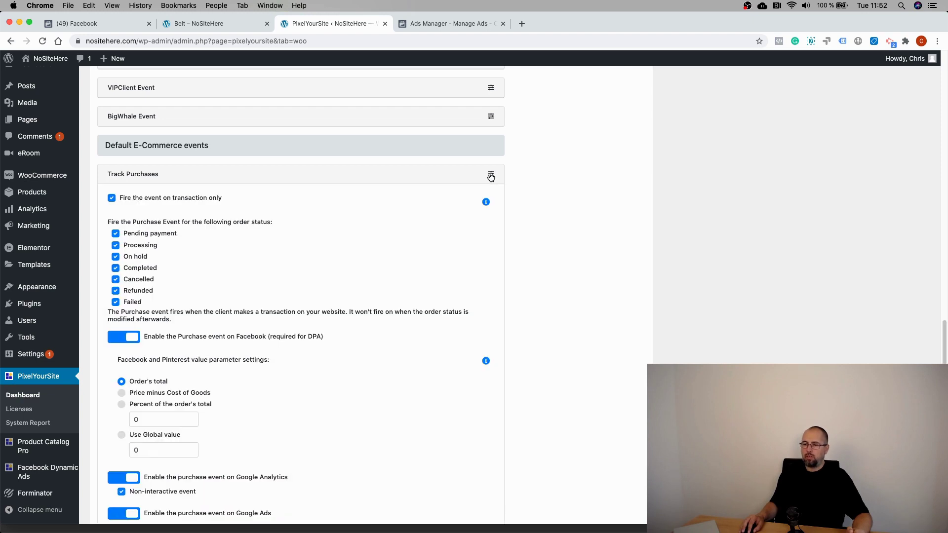
pyautogui.click(491, 176)
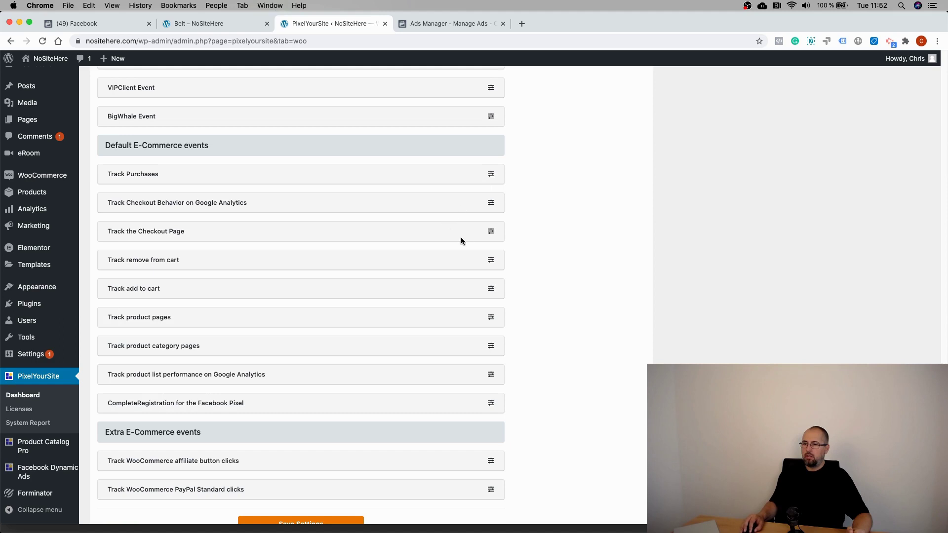
pyautogui.click(490, 233)
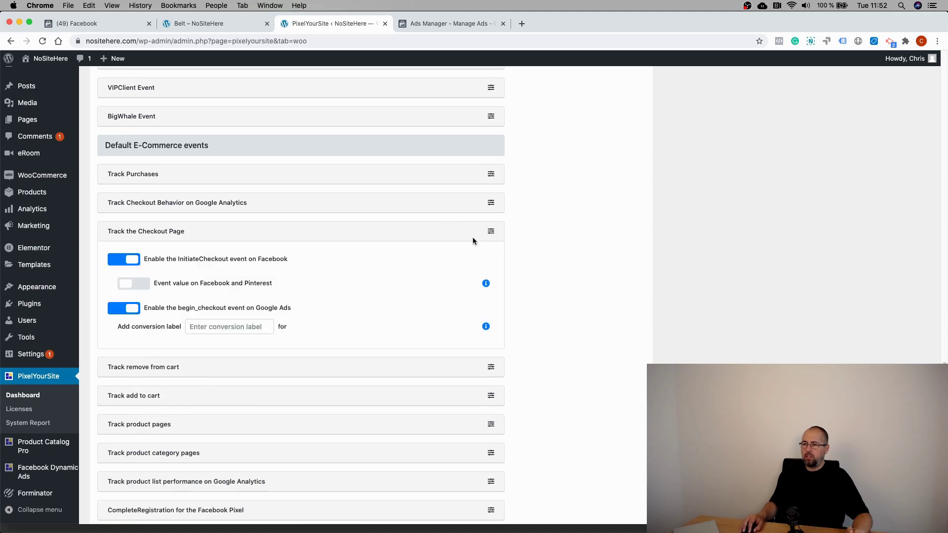
pyautogui.click(127, 285)
pyautogui.scroll(-2, 308, 323)
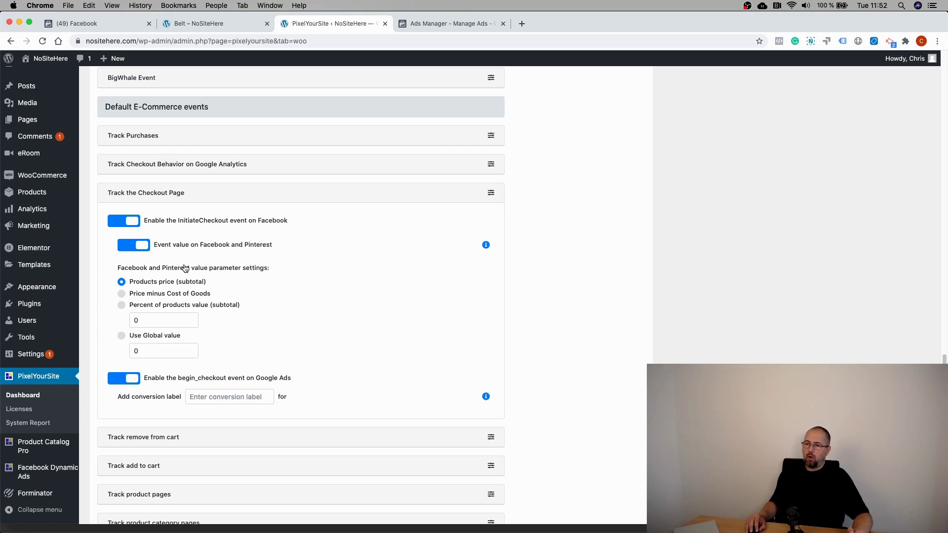
# Check the Track add to cart settings, leaving its tracking value switched on
pyautogui.scroll(-5, 392, 255)
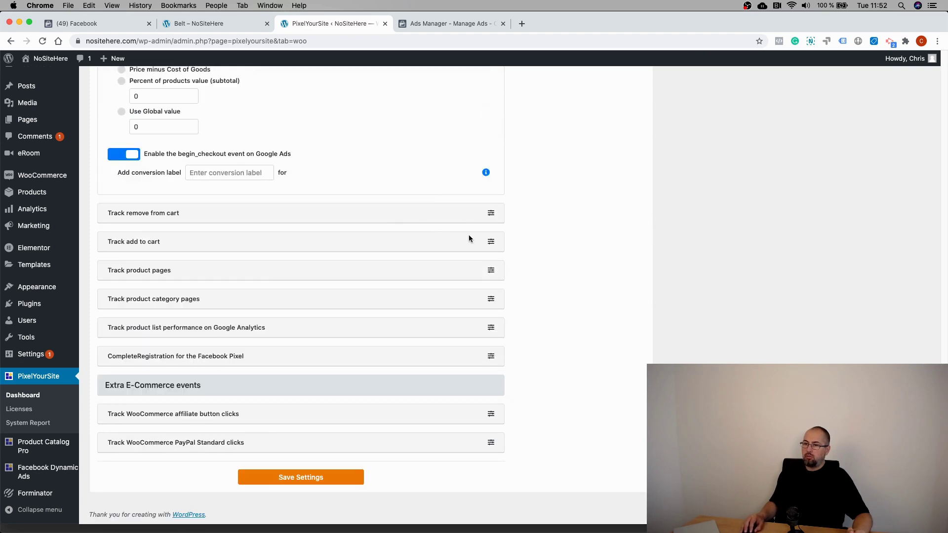
pyautogui.click(491, 241)
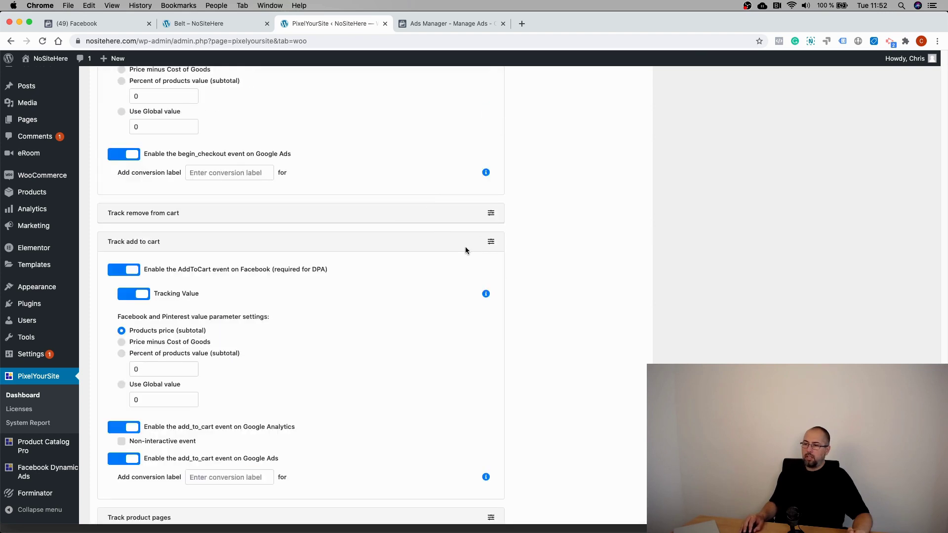
pyautogui.click(134, 296)
pyautogui.click(134, 298)
pyautogui.scroll(-1, 273, 300)
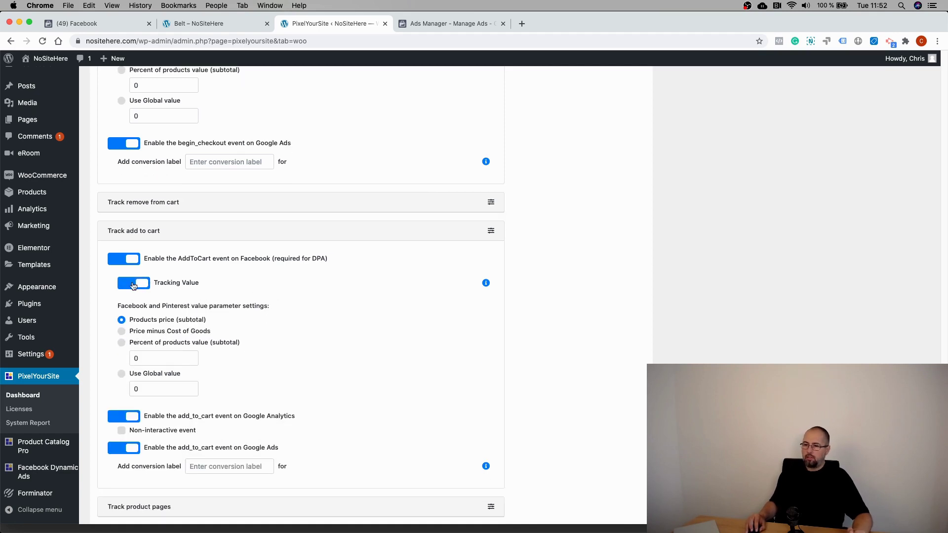
pyautogui.scroll(-5, 252, 292)
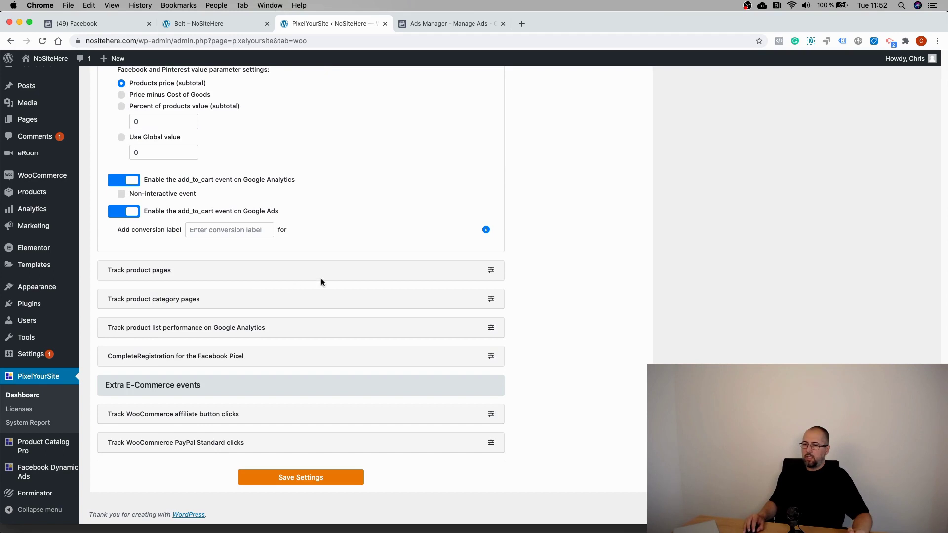
# Enable tracking value for product pages using Product price, and save the settings
pyautogui.click(491, 271)
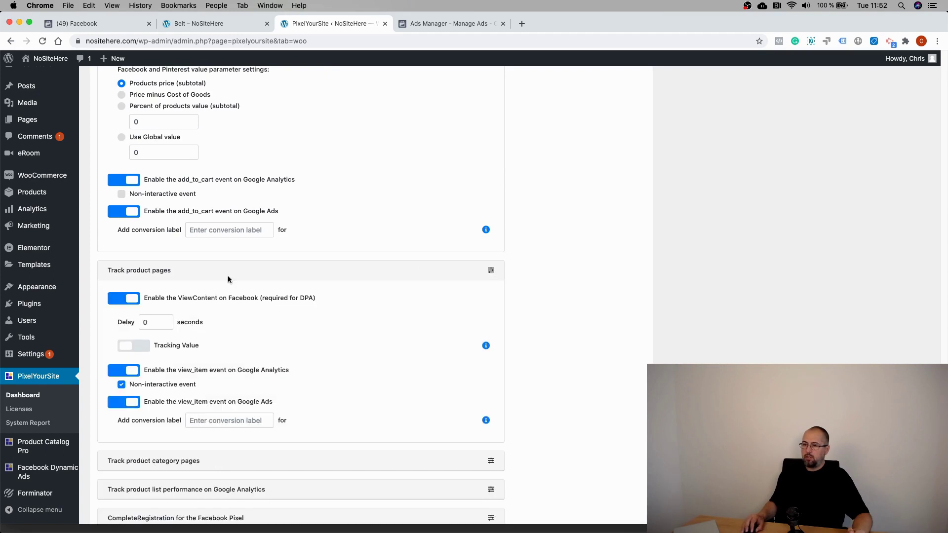
pyautogui.scroll(-1, 229, 277)
pyautogui.click(137, 330)
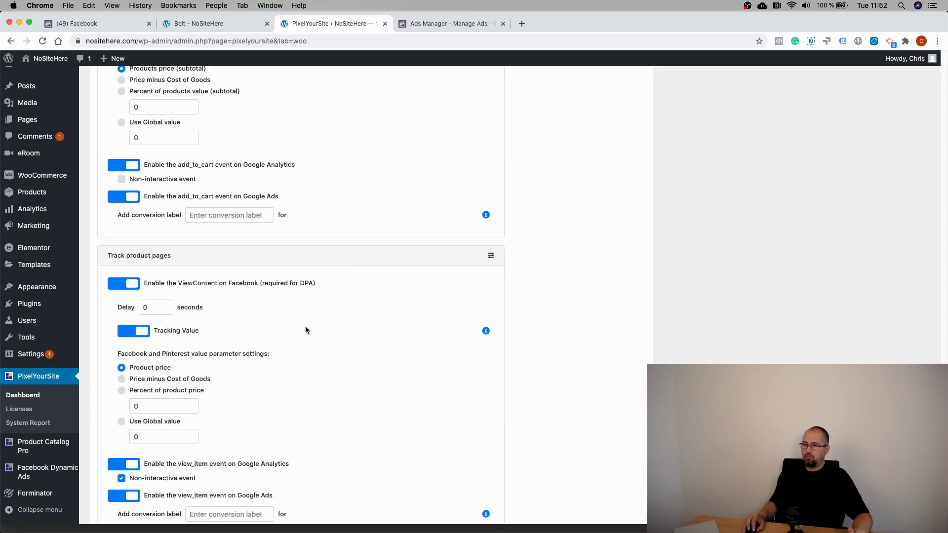
pyautogui.scroll(-1, 305, 326)
pyautogui.click(122, 326)
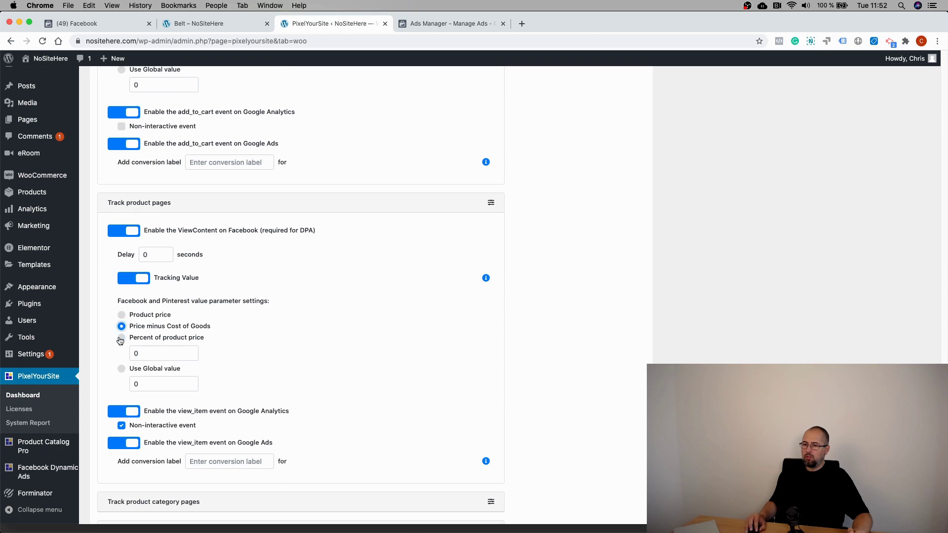
pyautogui.click(122, 314)
pyautogui.scroll(-4, 305, 307)
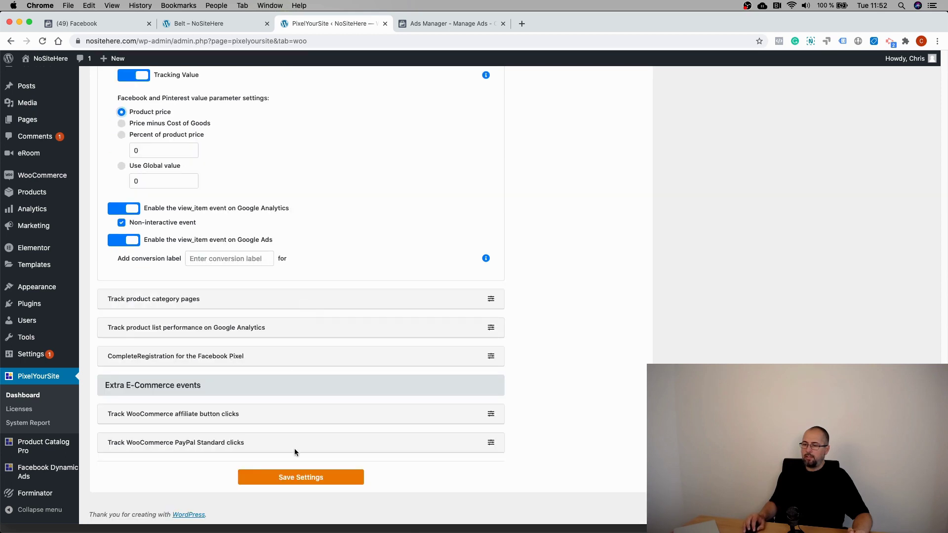
pyautogui.click(301, 477)
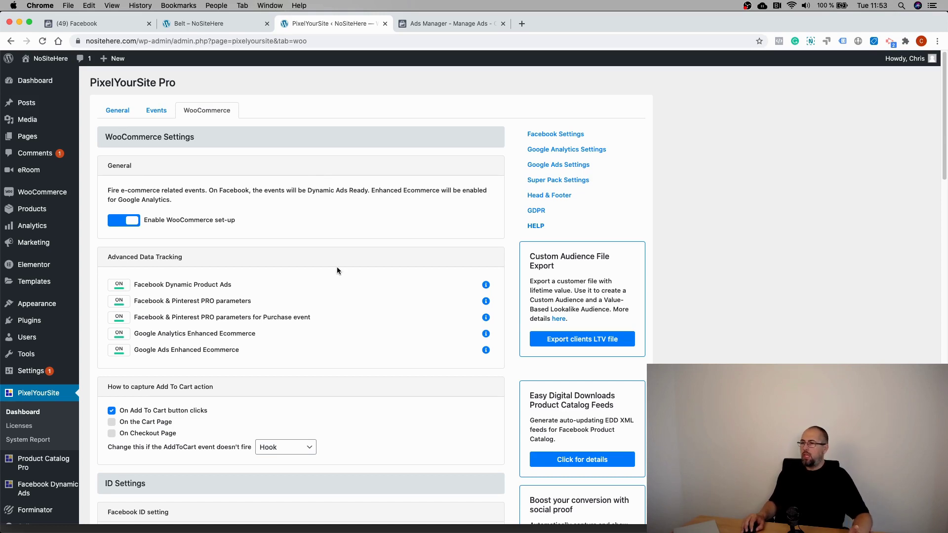
# Open the Page Visit Event – URL contains event from PixelYourSite's Events list
pyautogui.click(156, 115)
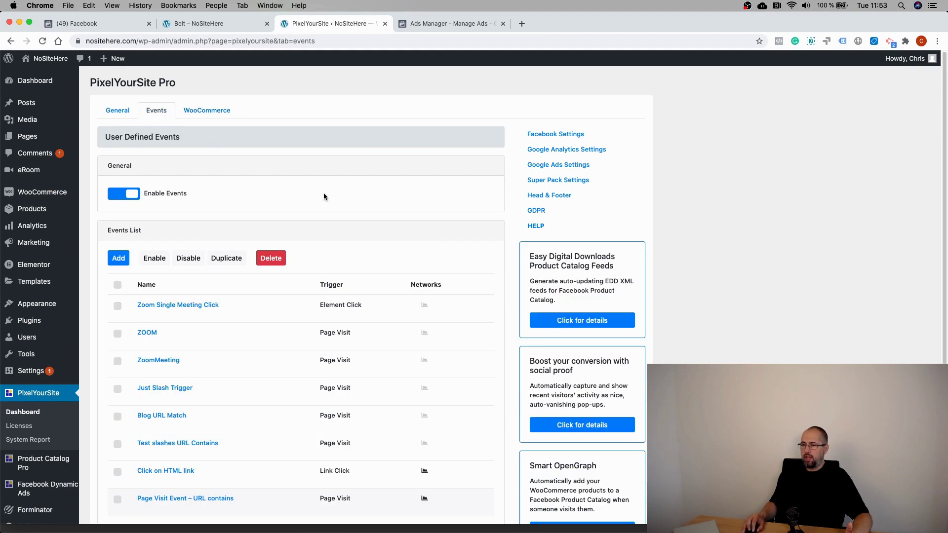
pyautogui.scroll(-3, 323, 192)
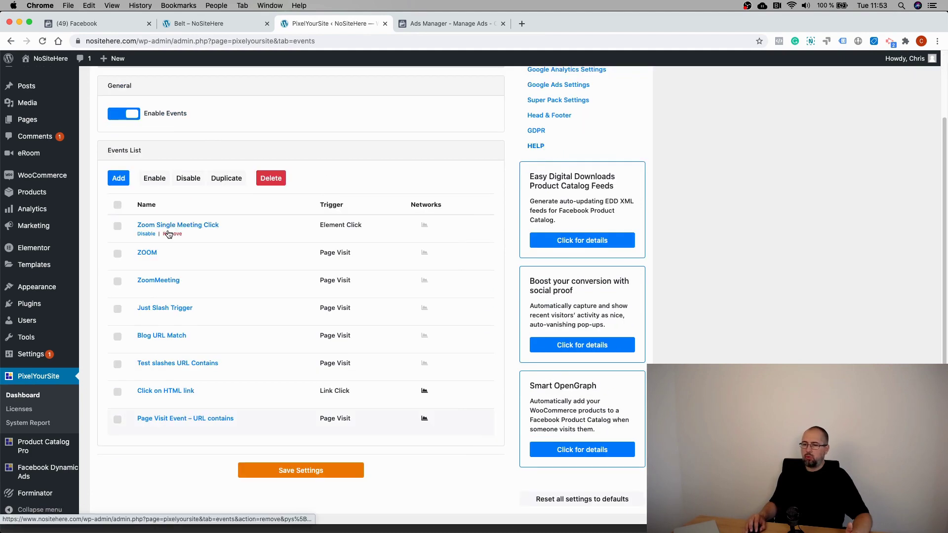
pyautogui.click(165, 419)
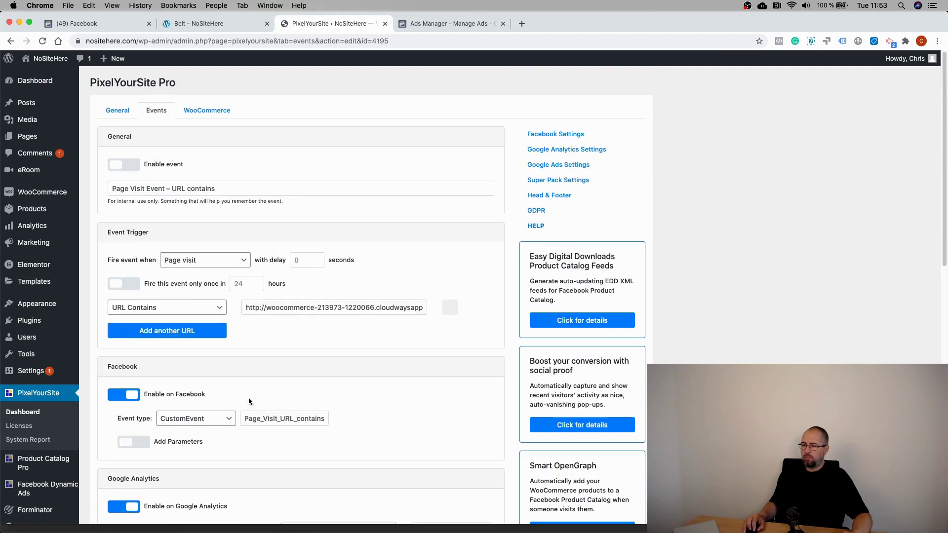
# Turn on Add Parameters for the Facebook event, adding then removing two custom parameter rows
pyautogui.scroll(-2, 249, 401)
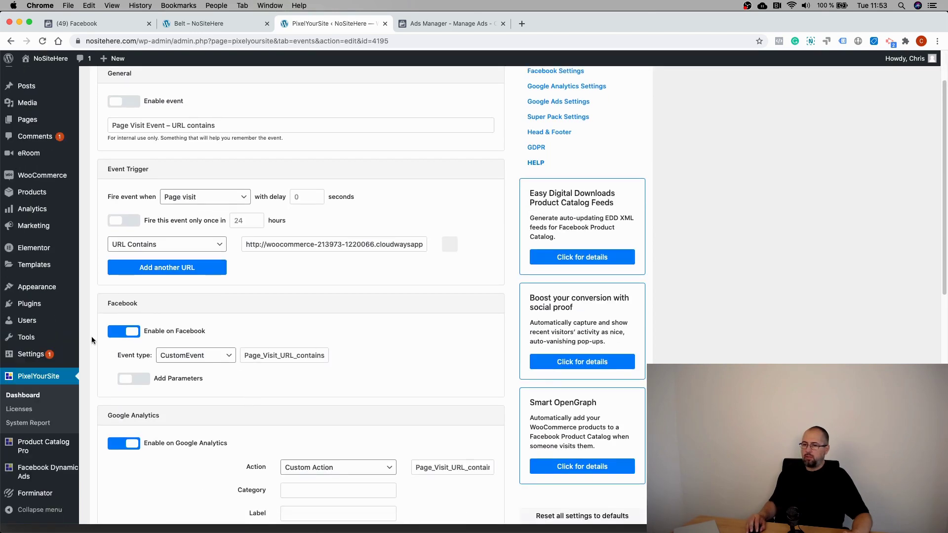
pyautogui.click(138, 382)
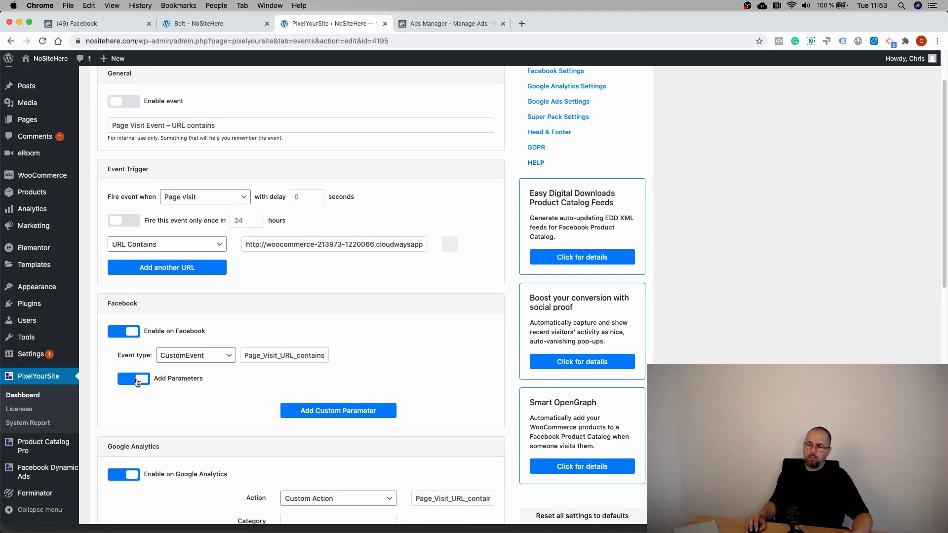
pyautogui.click(318, 414)
pyautogui.click(318, 413)
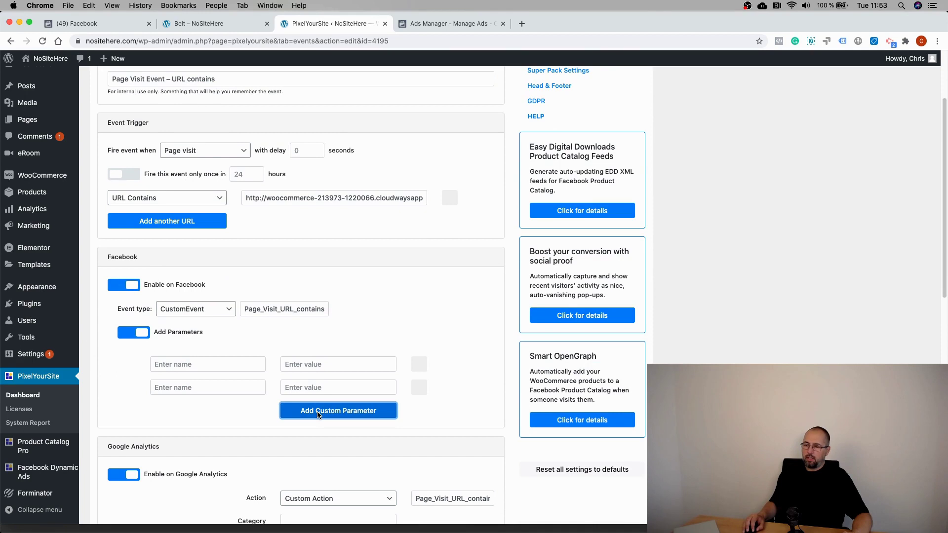
pyautogui.click(413, 365)
pyautogui.click(417, 362)
# Set the Facebook event type to ViewContent, leaving the value and currency fields empty
pyautogui.click(210, 311)
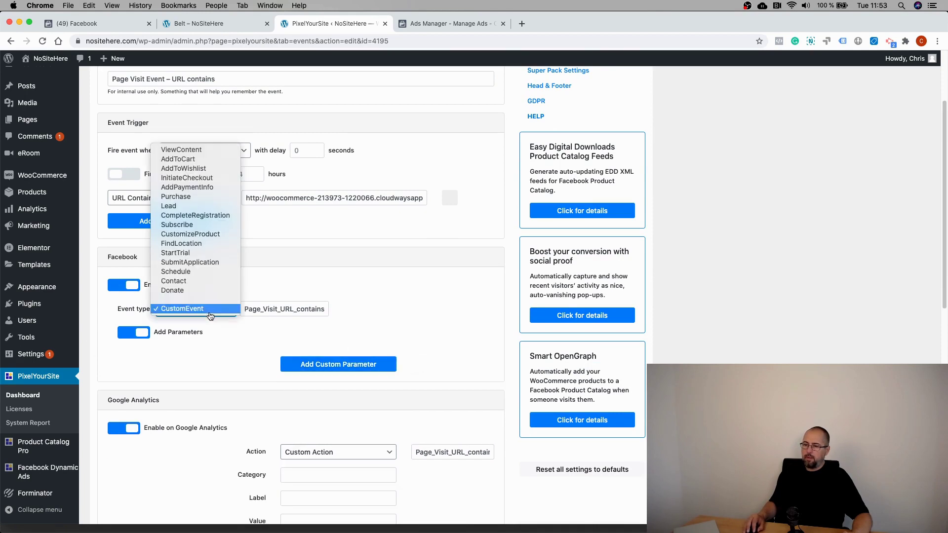
pyautogui.click(187, 151)
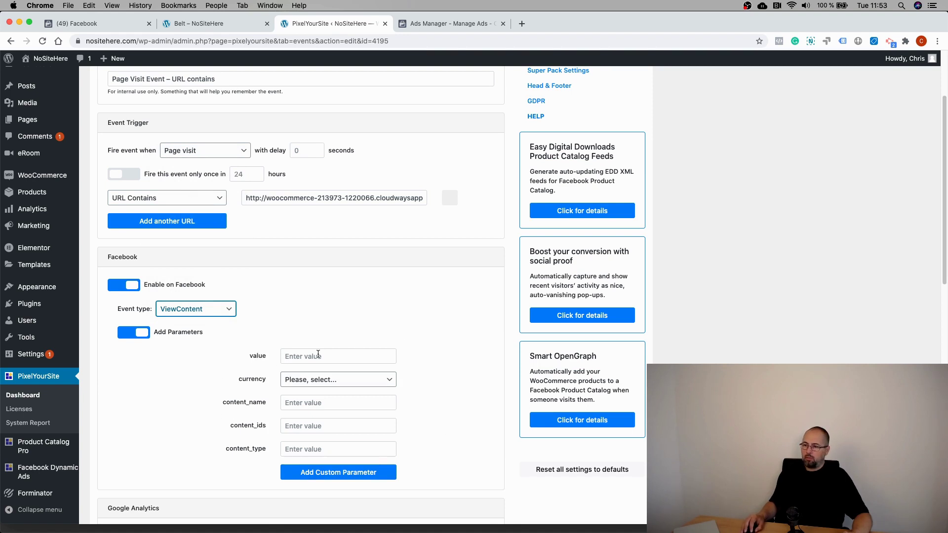
pyautogui.click(318, 355)
pyautogui.click(336, 379)
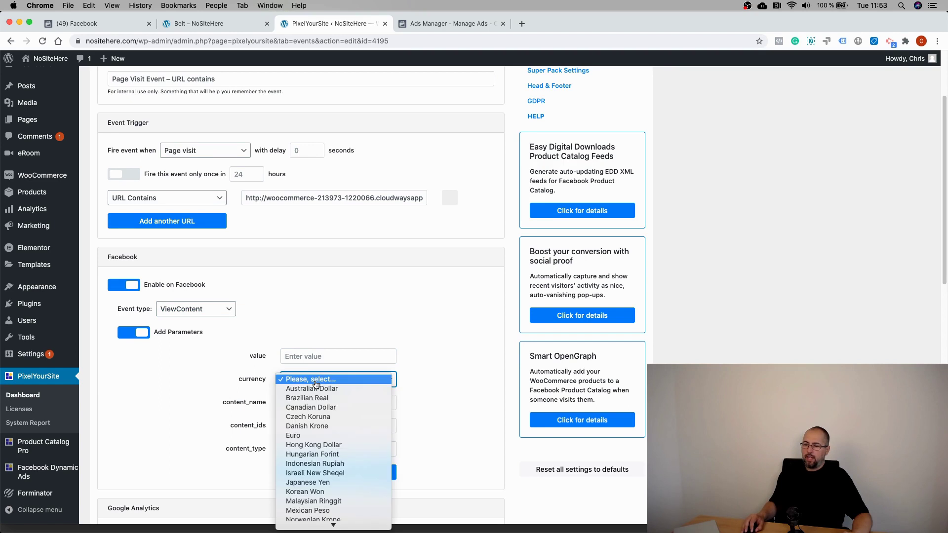
pyautogui.click(434, 386)
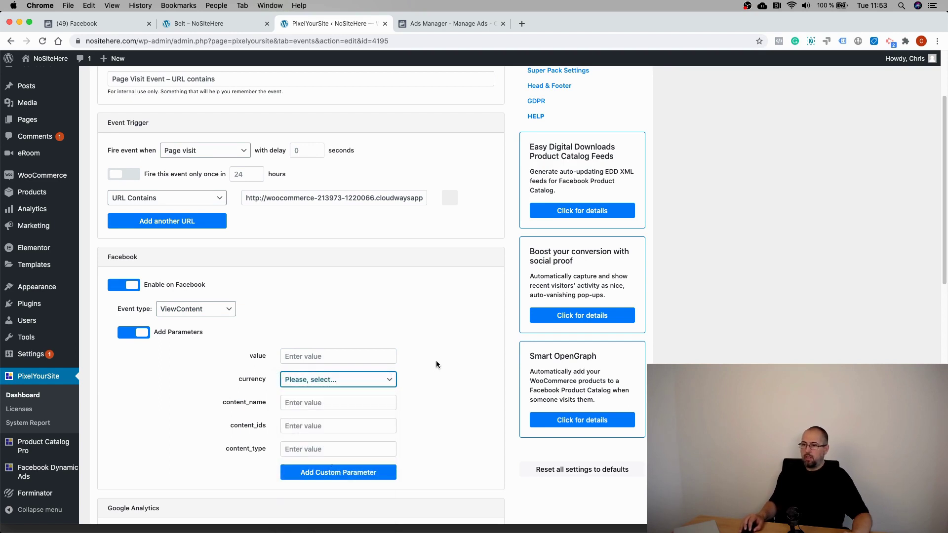
pyautogui.scroll(-12, 436, 383)
pyautogui.scroll(15, 265, 317)
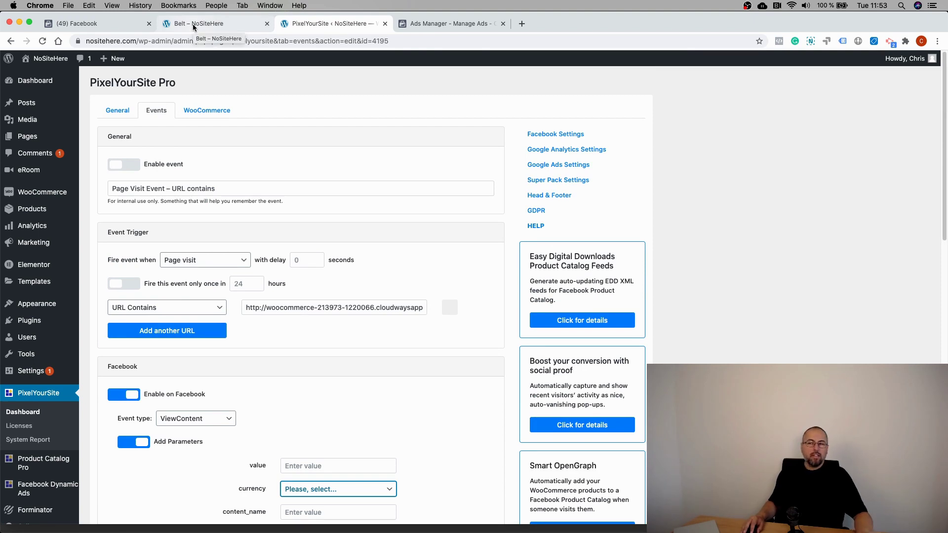
# Review the pixel's three missing value-parameter issues (AddToCart, ViewContent), then return to PixelYourSite
pyautogui.click(77, 24)
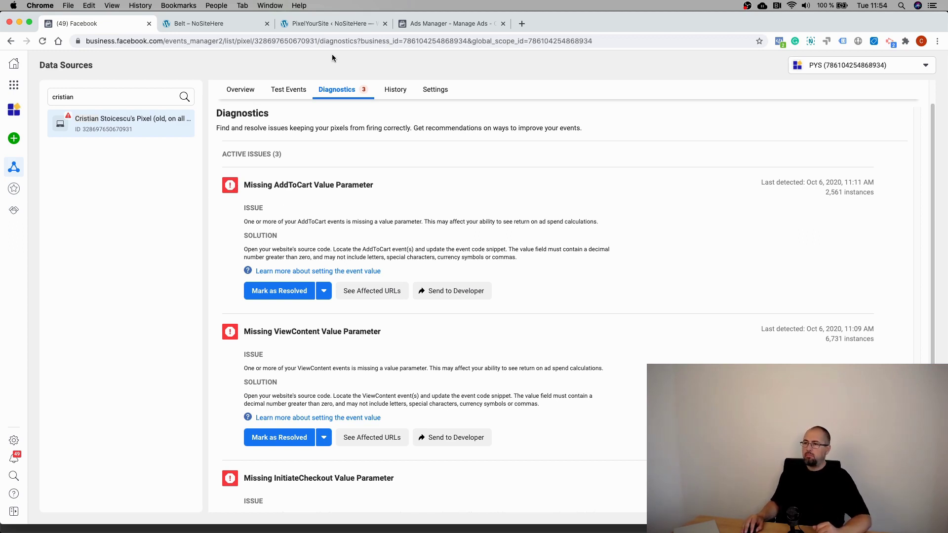
pyautogui.click(327, 29)
# Go to PixelYourSite's General settings and inspect The GeneralEvent under Global Events, leaving it collapsed
pyautogui.click(109, 113)
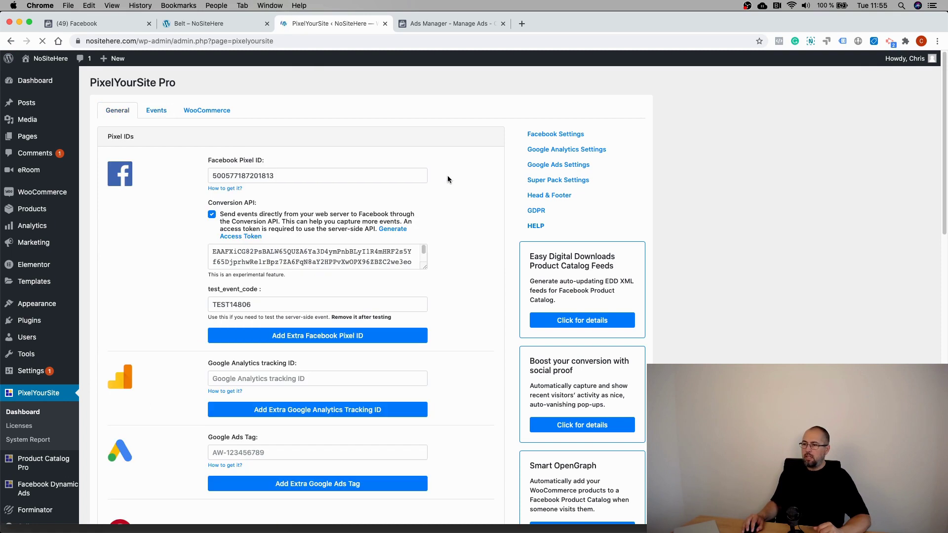
pyautogui.scroll(-4, 448, 178)
pyautogui.scroll(-6, 447, 176)
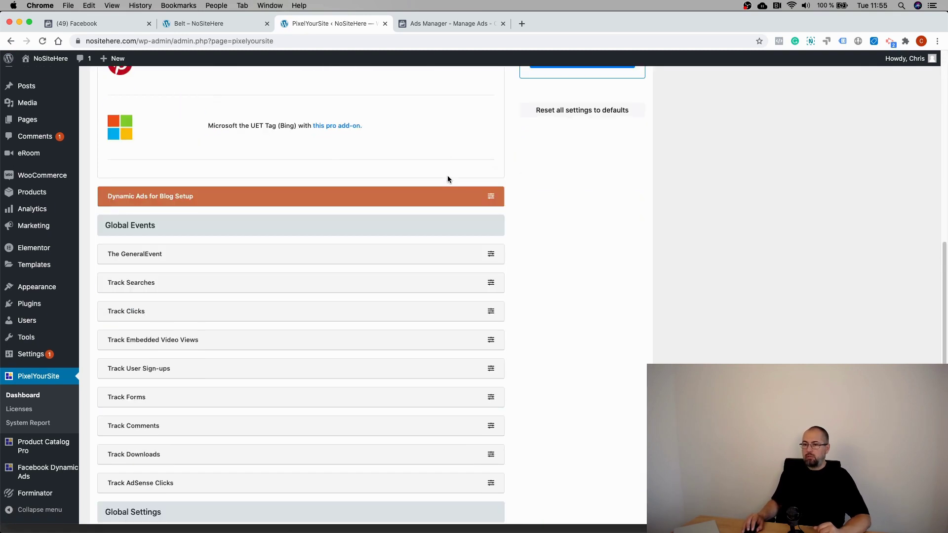
pyautogui.scroll(-1, 431, 206)
pyautogui.click(489, 239)
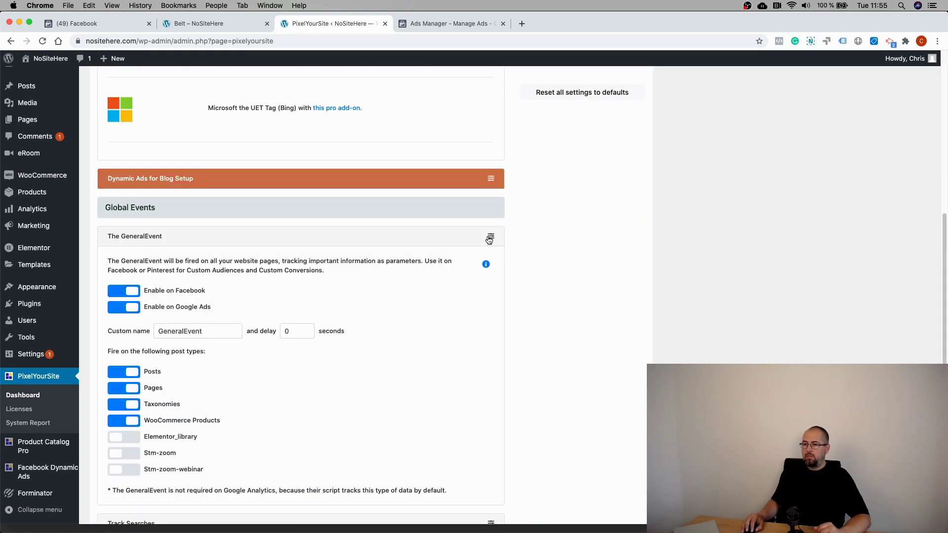
pyautogui.click(489, 238)
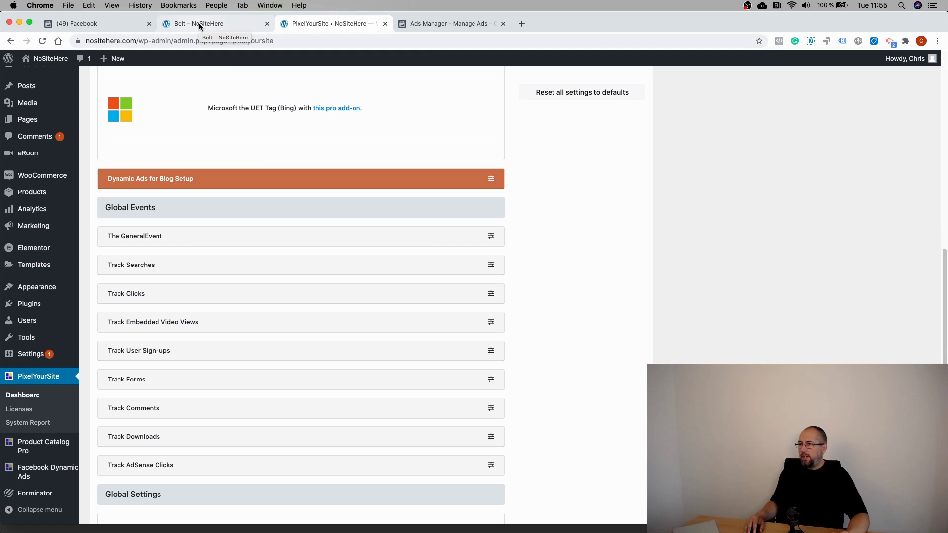
# Return to the Facebook pixel's Diagnostics page showing the three missing value-parameter issues
pyautogui.click(113, 25)
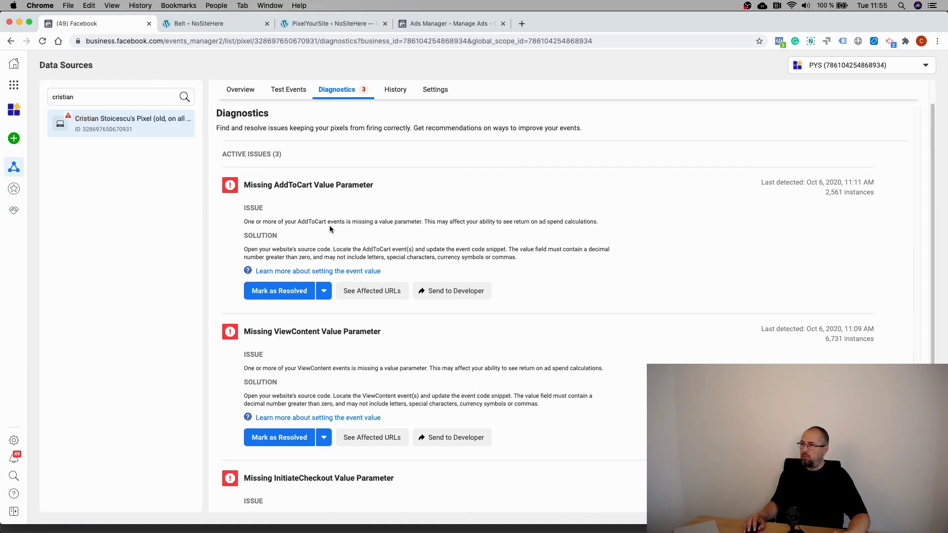
# Switch to Ads Manager Campaigns with the Purchase, Website Purchase and Mobile App Purchase ROAS columns
pyautogui.click(439, 23)
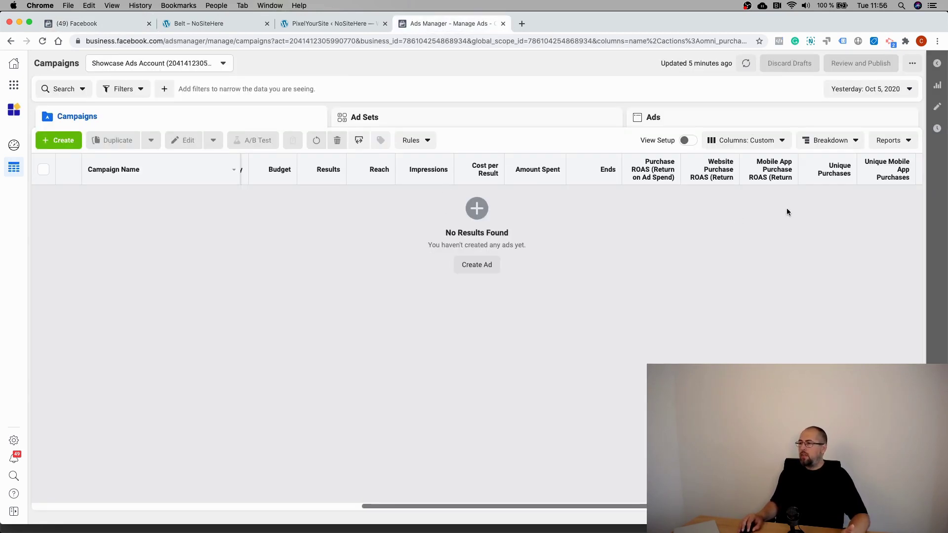